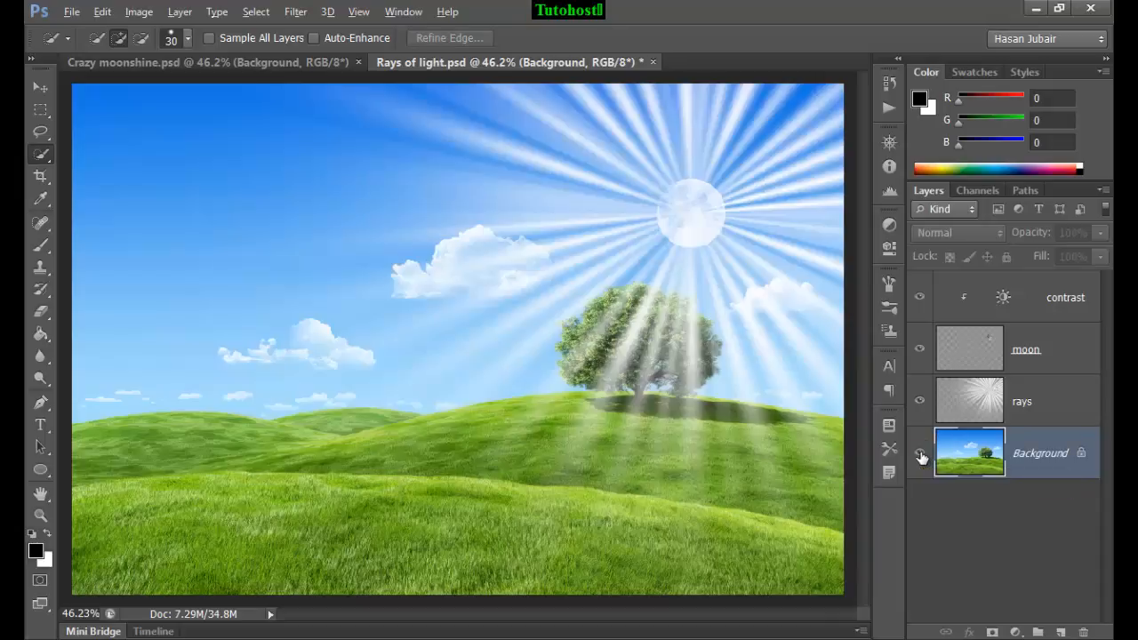
- Show only the Background layer and try a Quick Selection of the sky beside the tree, clearing the selection again
left_click(921, 456, "alt")
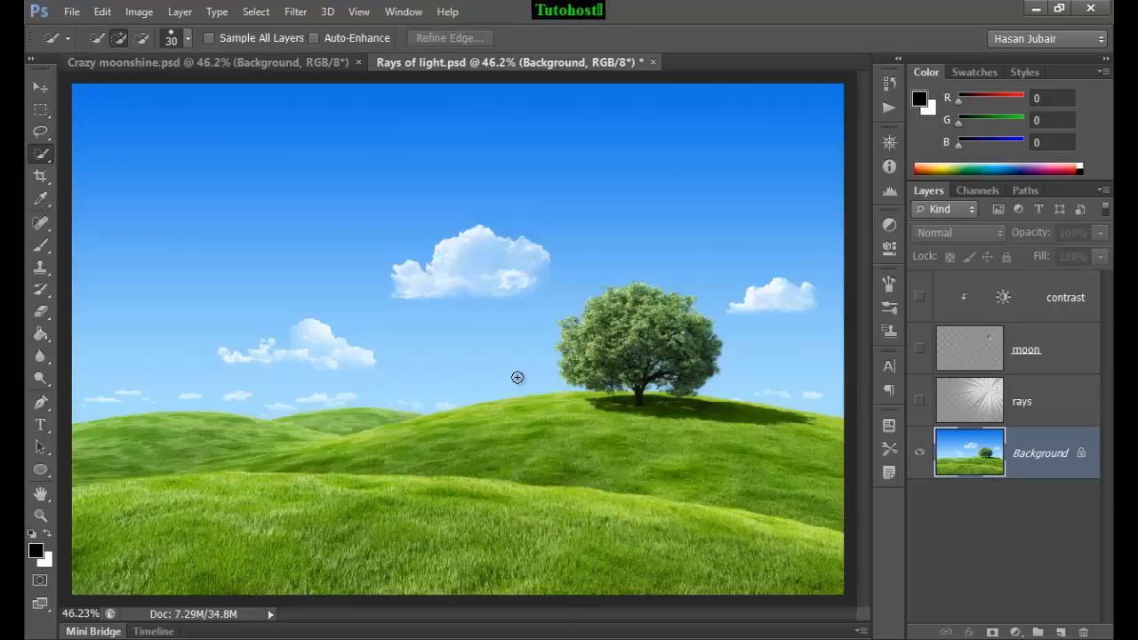
key("ctrl+1")
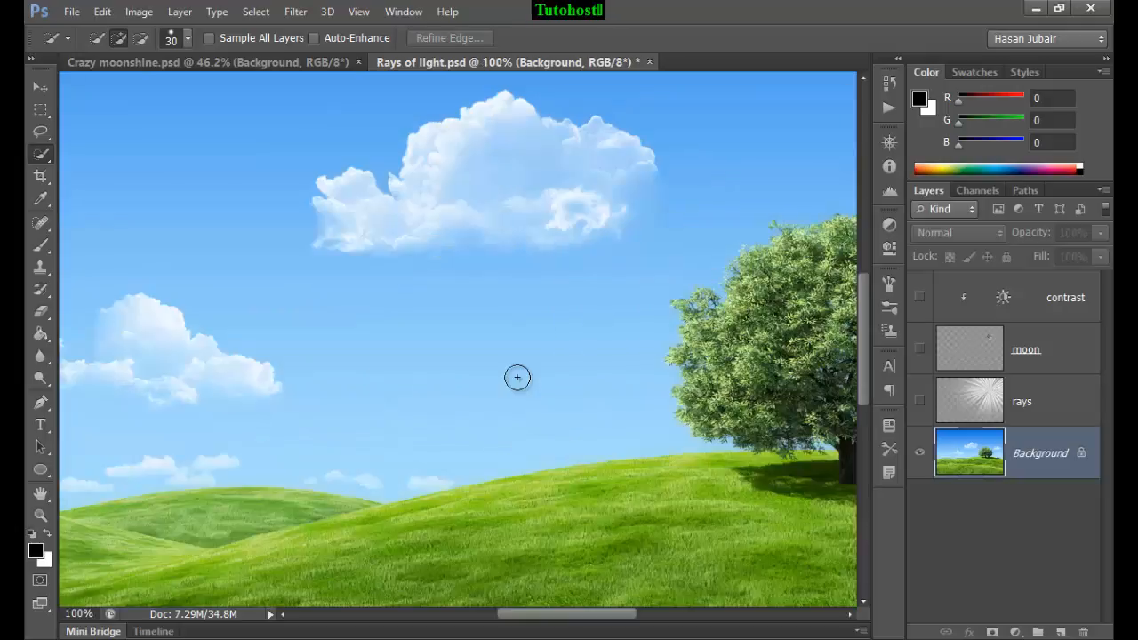
left_click_drag(530, 375, 294, 383)
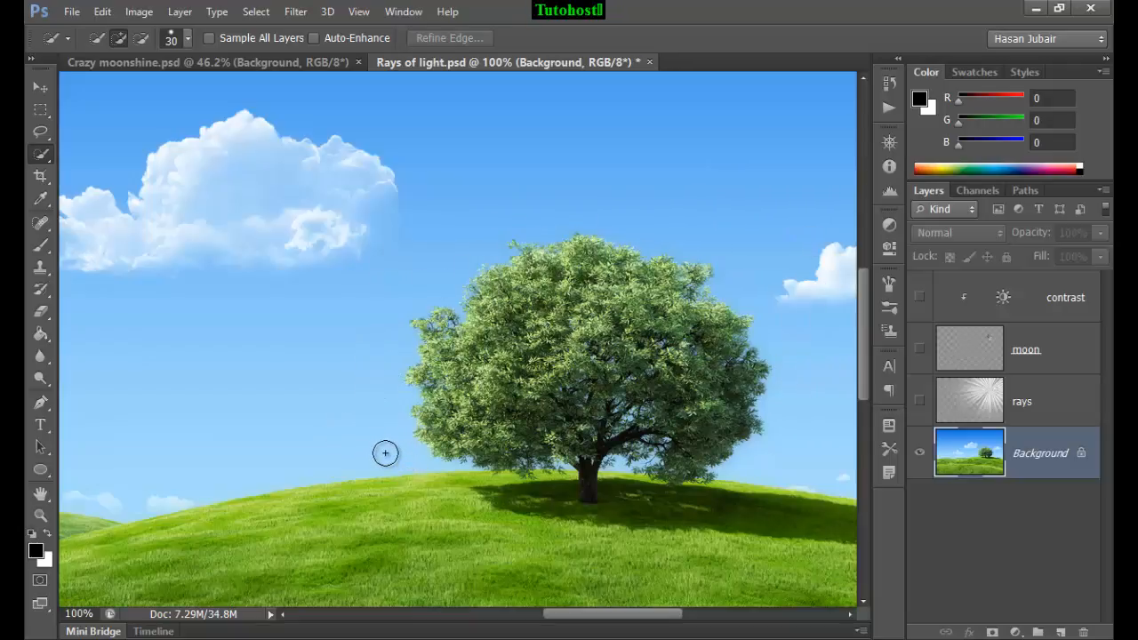
mouse_move(386, 452)
left_mouse_down()
mouse_move(389, 348)
mouse_move(406, 285)
left_mouse_up()
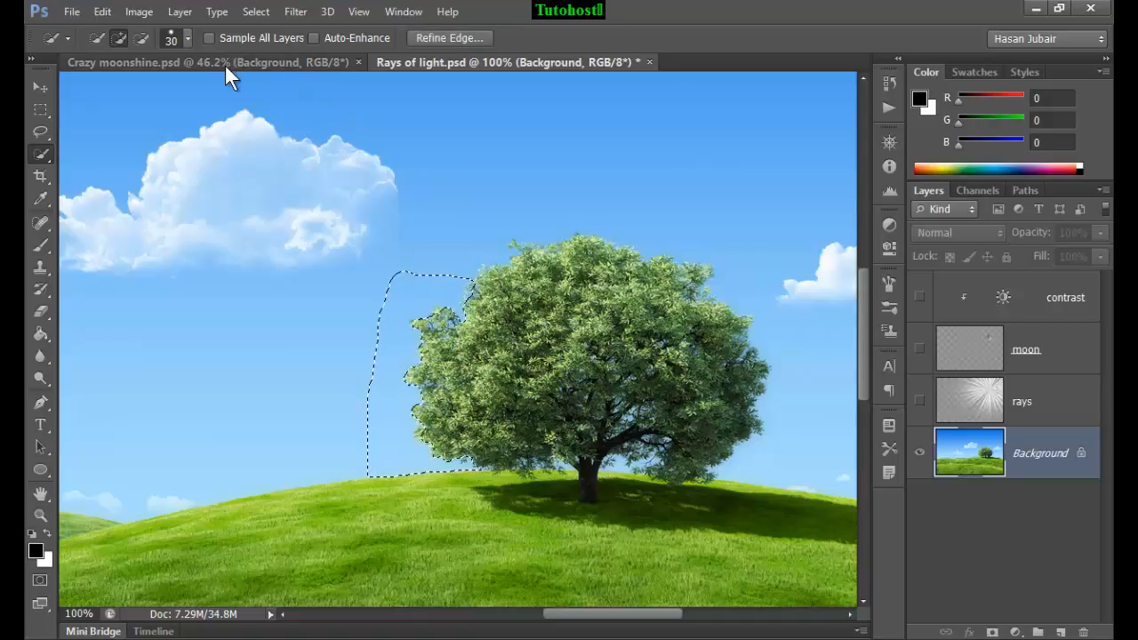
key("ctrl+d")
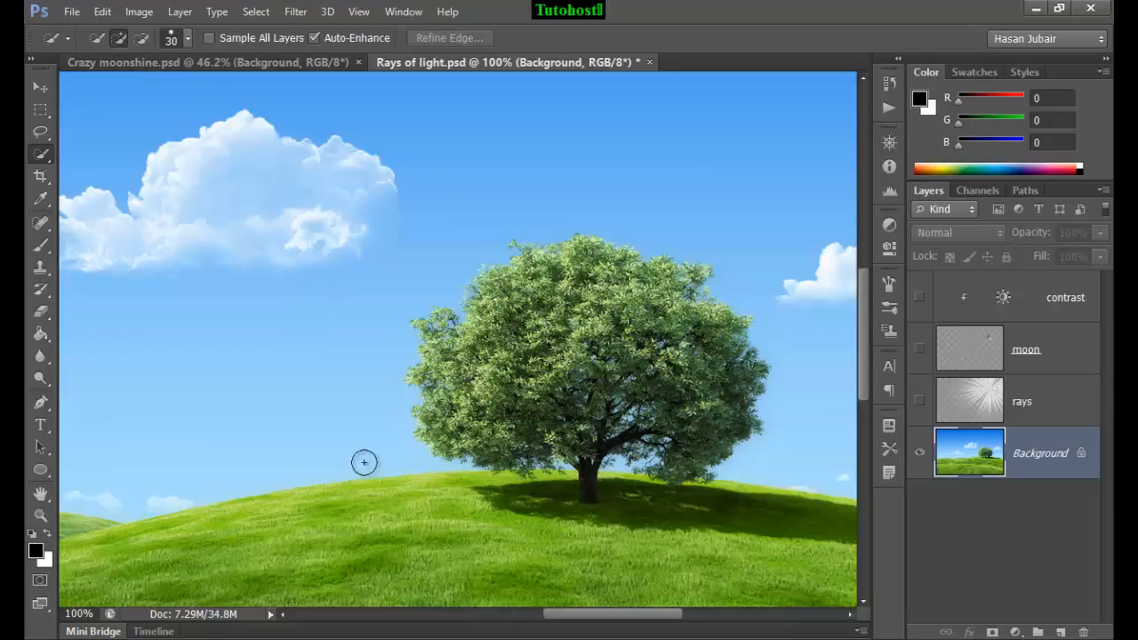
- Select the entire sky around the tree and above the hills with the Quick Selection tool, using Auto-Enhance
mouse_move(368, 450)
left_mouse_down()
mouse_move(403, 283)
mouse_move(432, 240)
mouse_move(512, 198)
mouse_move(702, 206)
mouse_move(752, 232)
mouse_move(839, 414)
left_mouse_up()
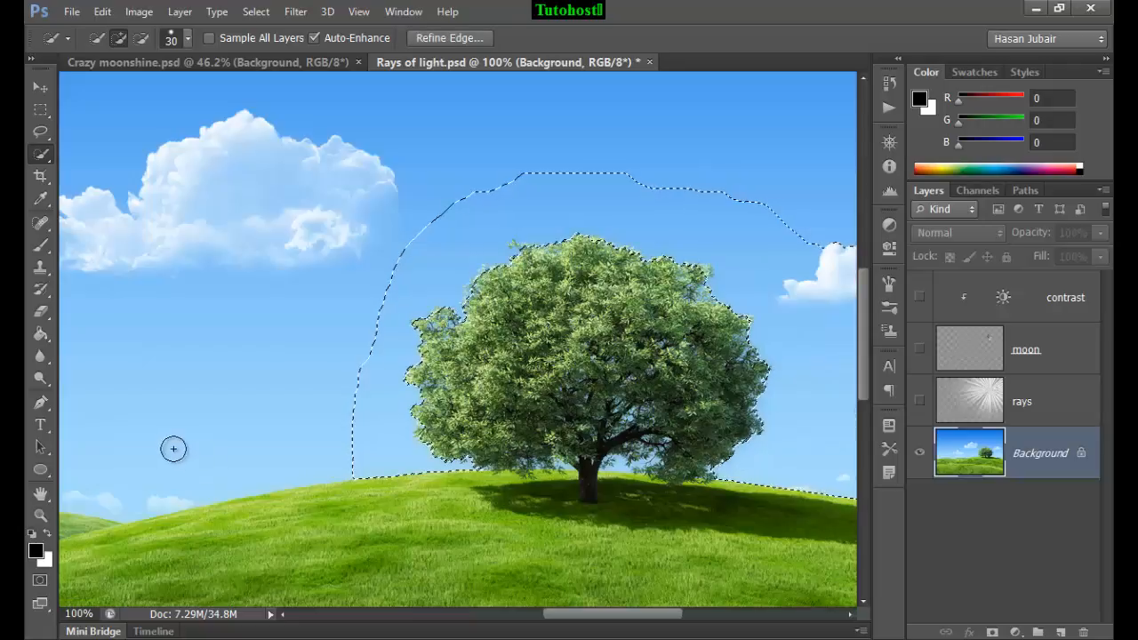
left_click(254, 422)
left_click_drag(622, 614, 640, 629)
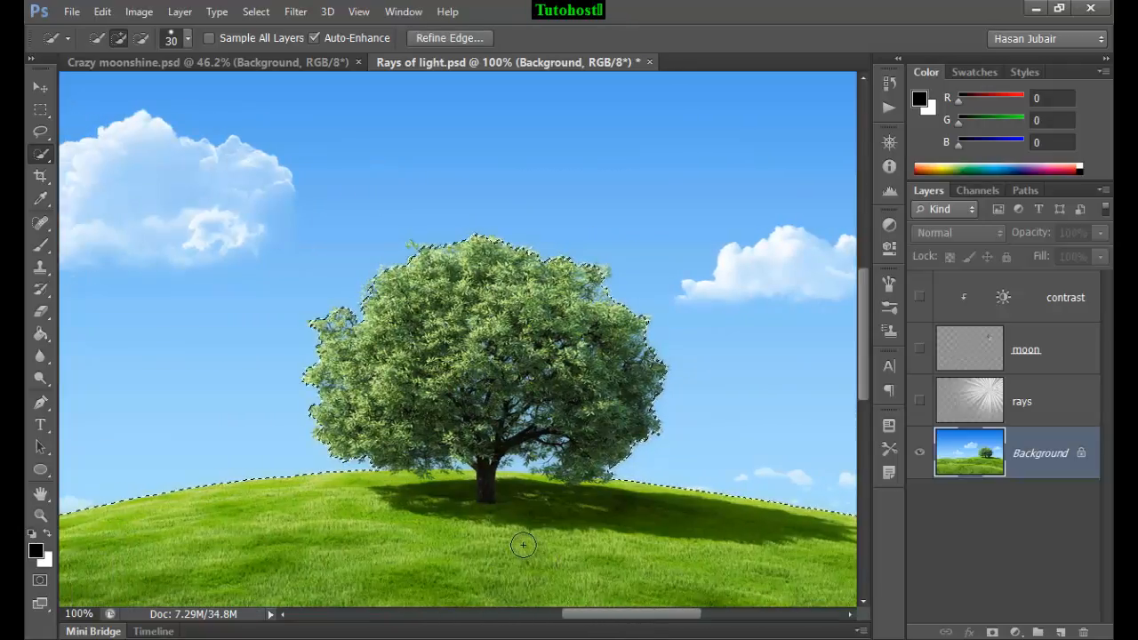
key("ctrl+0")
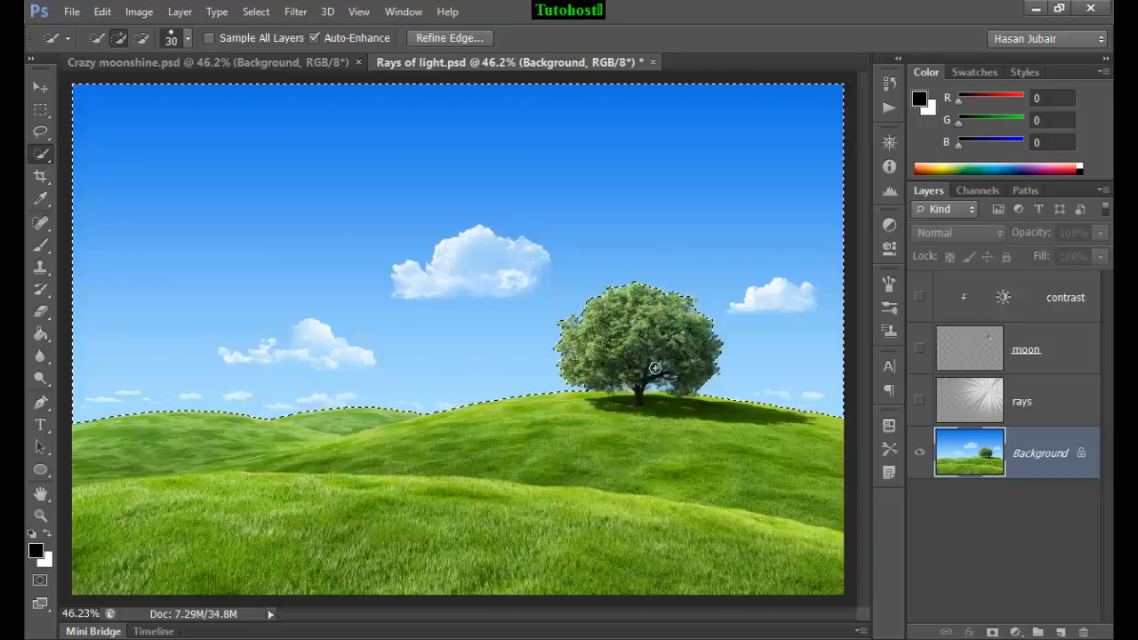
- Switch to the Magic Wand tool and set its tolerance to 100
left_click(44, 150)
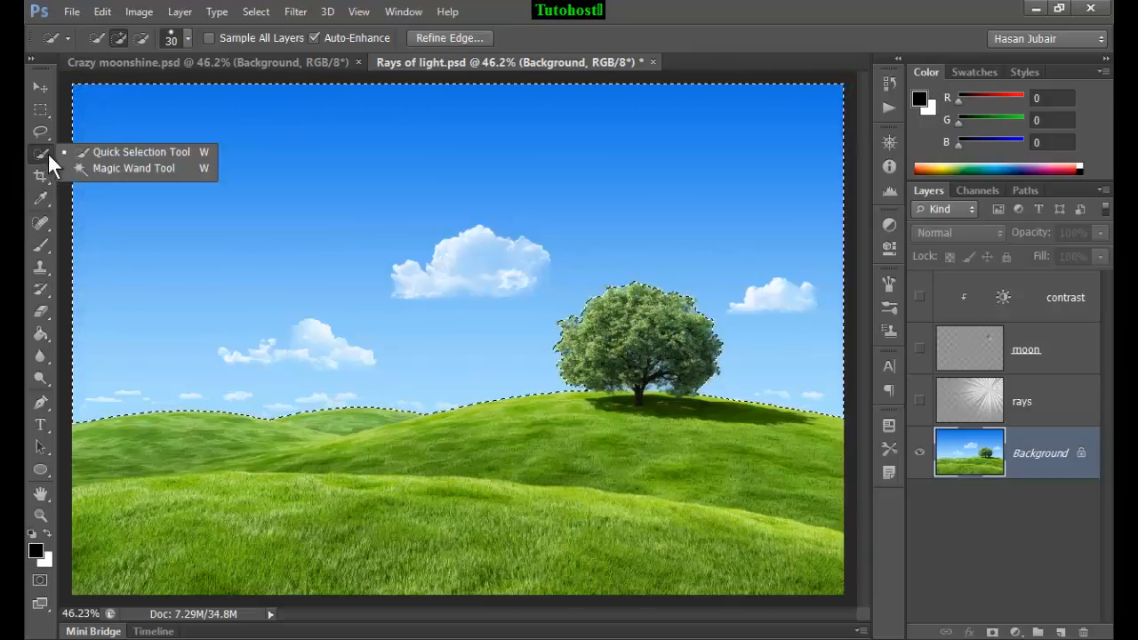
left_click(126, 171)
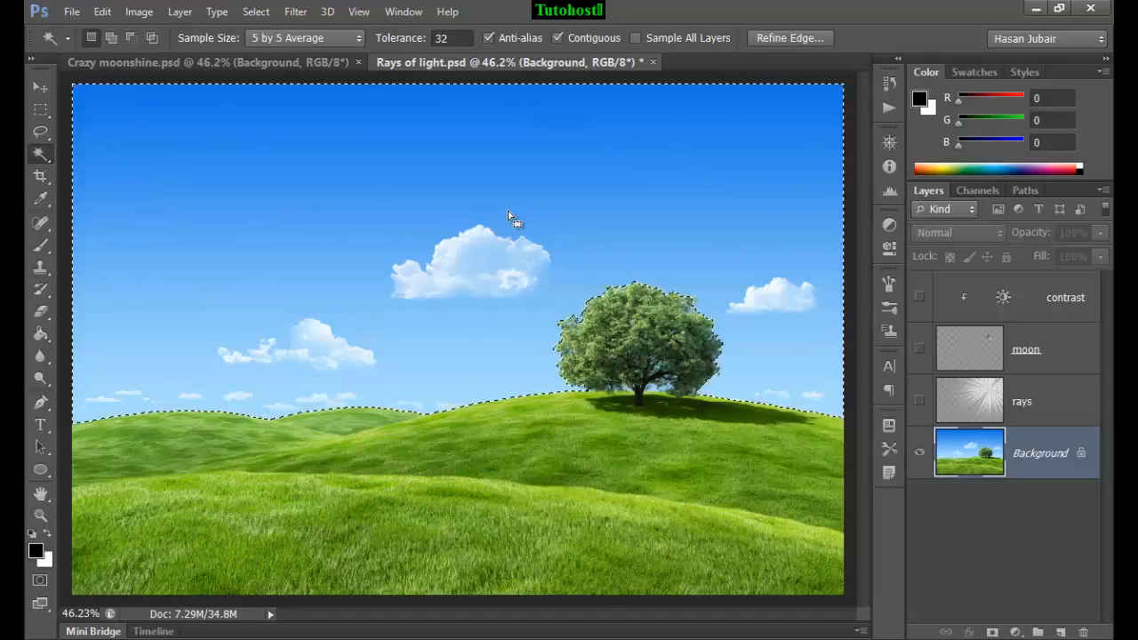
left_click(452, 37)
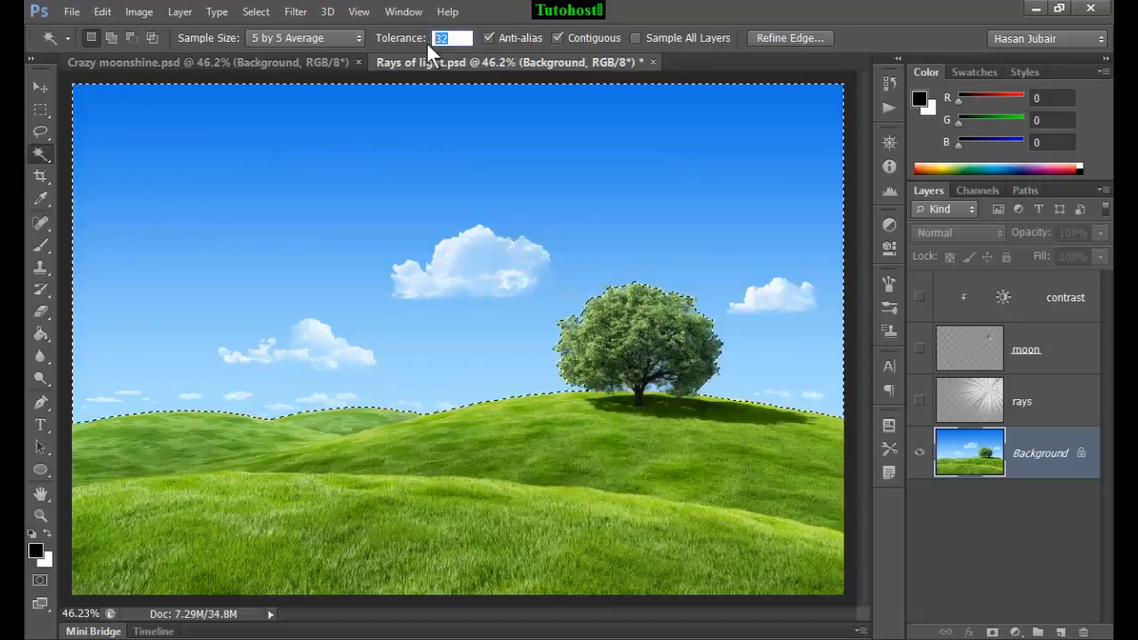
type("10")
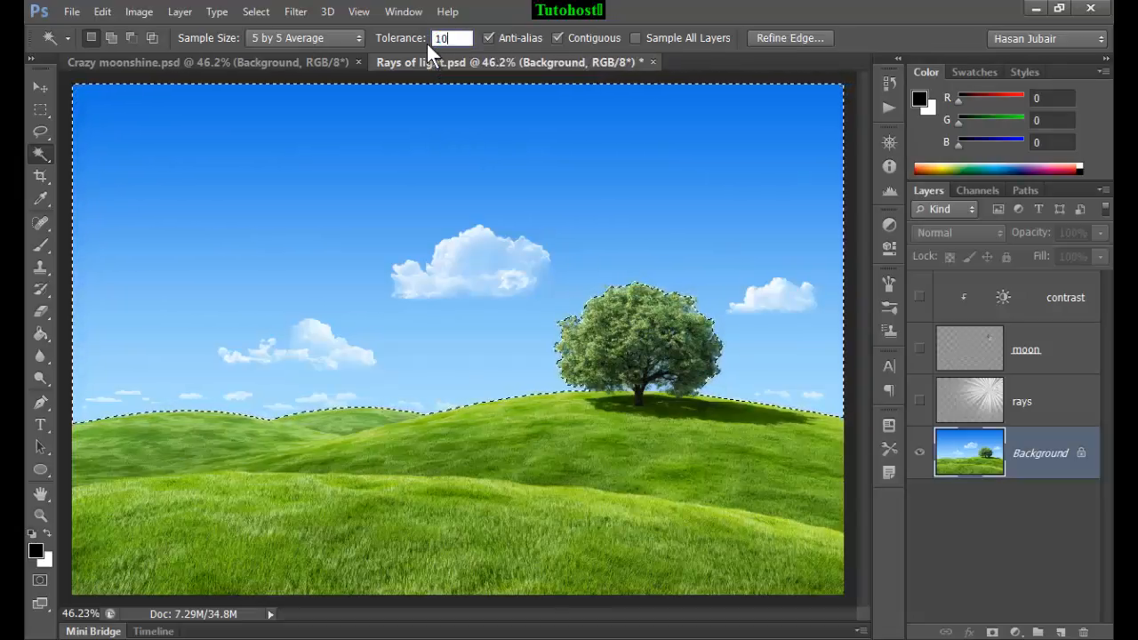
type("0")
key("Return")
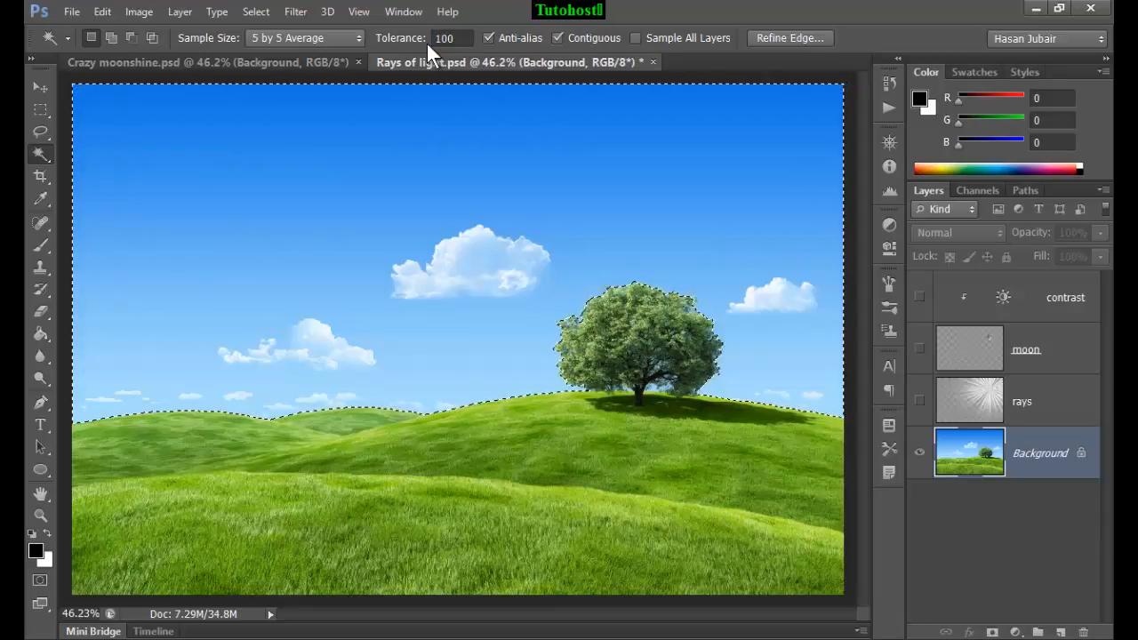
- Extend the sky selection to similar colours across the image and invert it to select the tree and hills
left_click(254, 13)
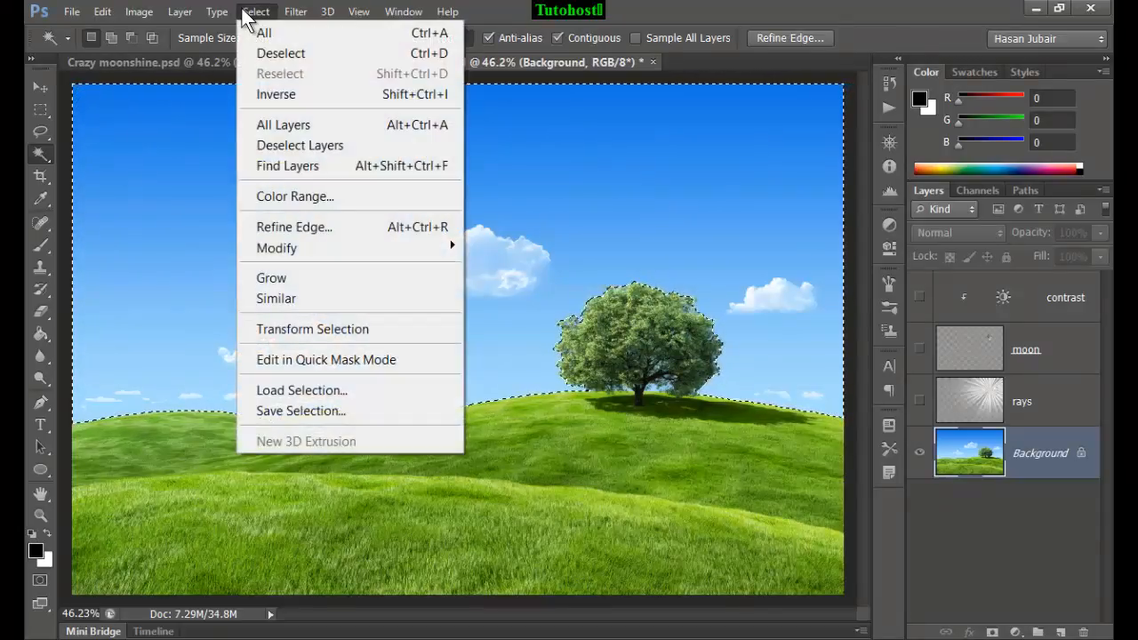
left_click(278, 300)
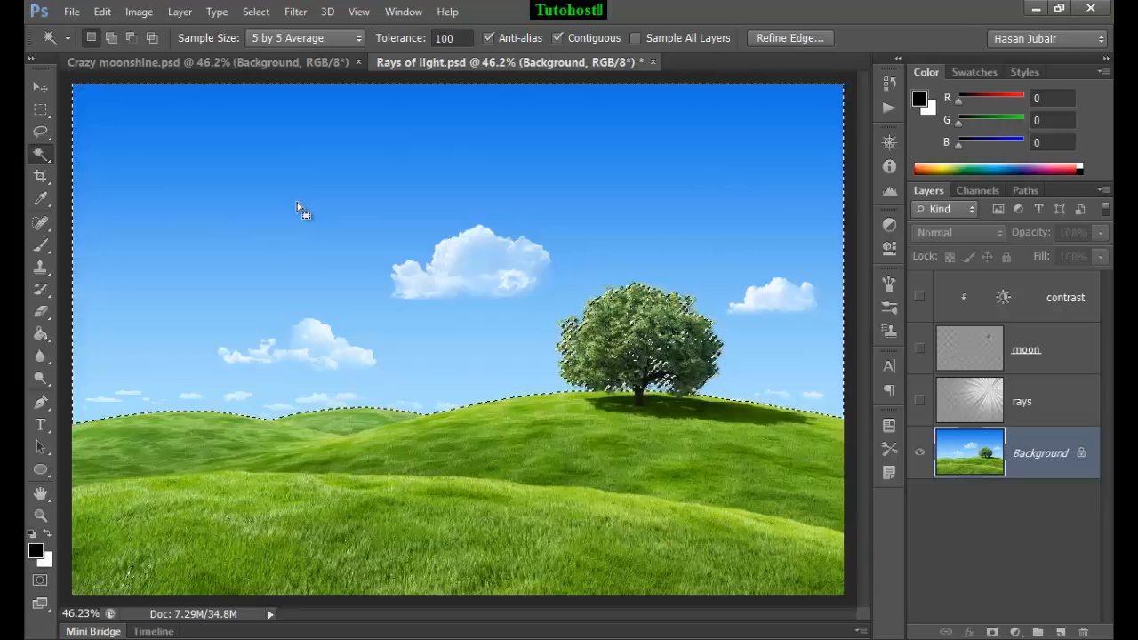
left_click(256, 13)
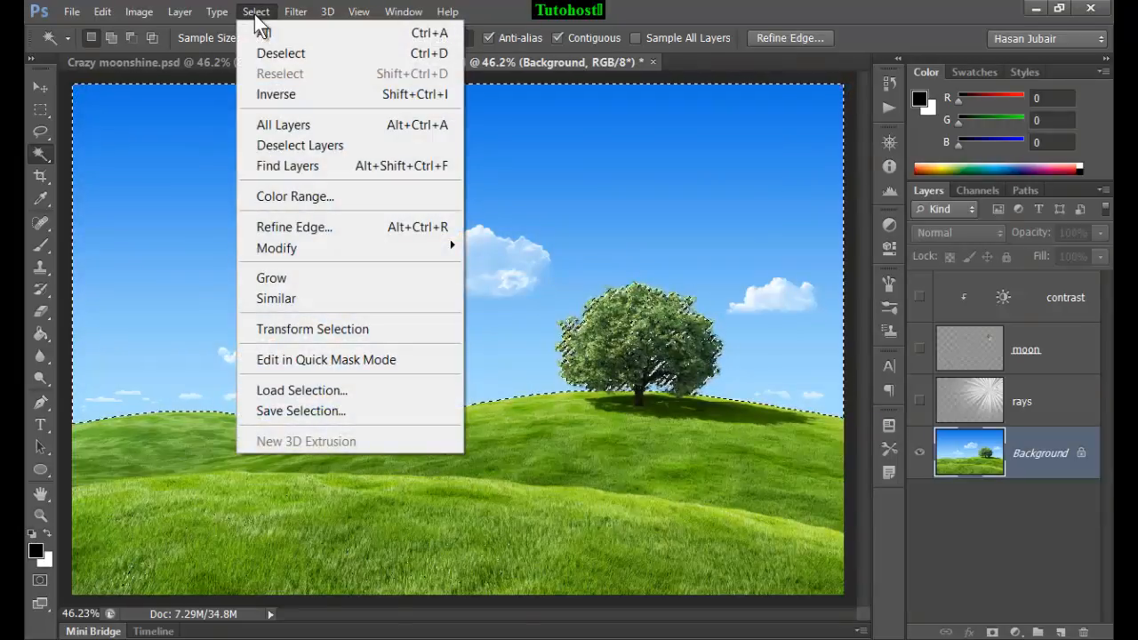
left_click(406, 96)
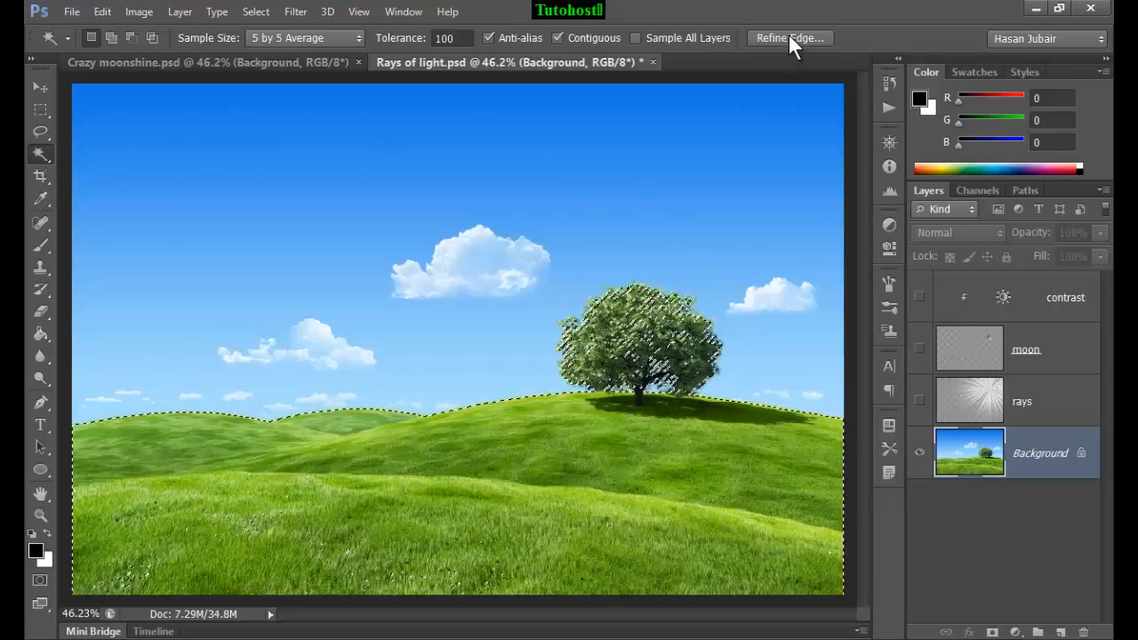
- Start Refine Edge on the tree and hills selection and preview it on black
left_click(256, 12)
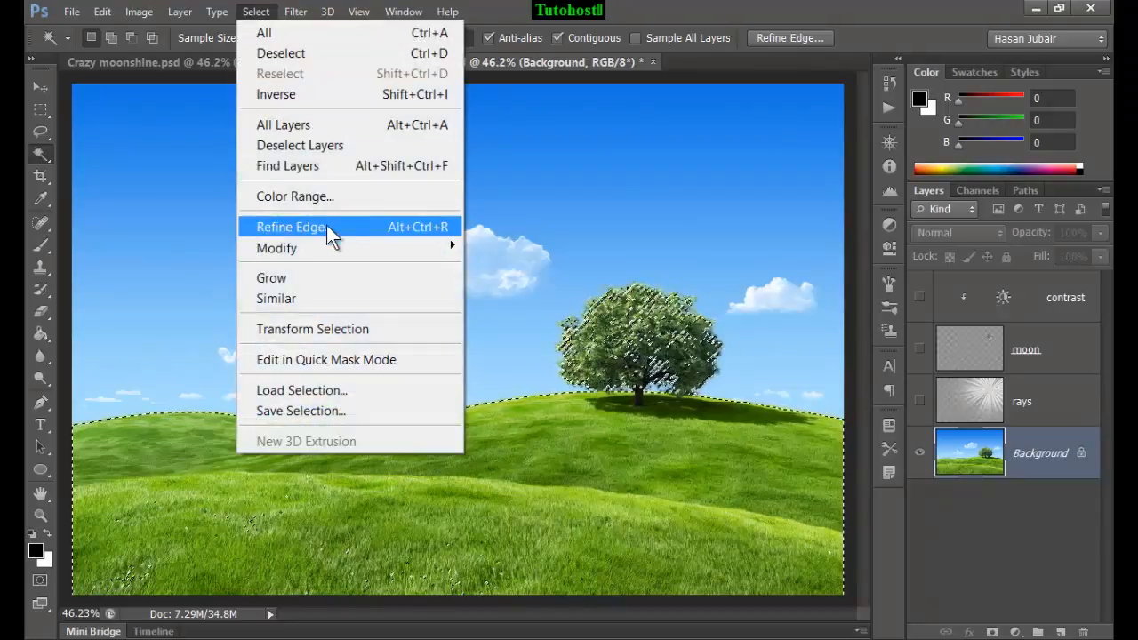
left_click(357, 228)
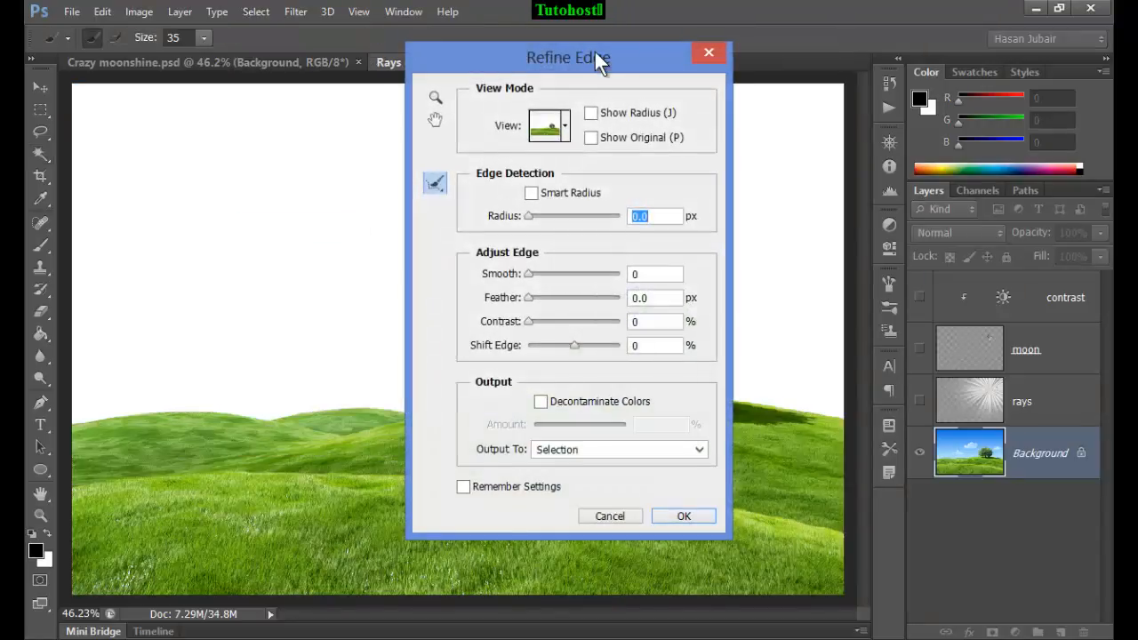
left_click_drag(595, 51, 949, 69)
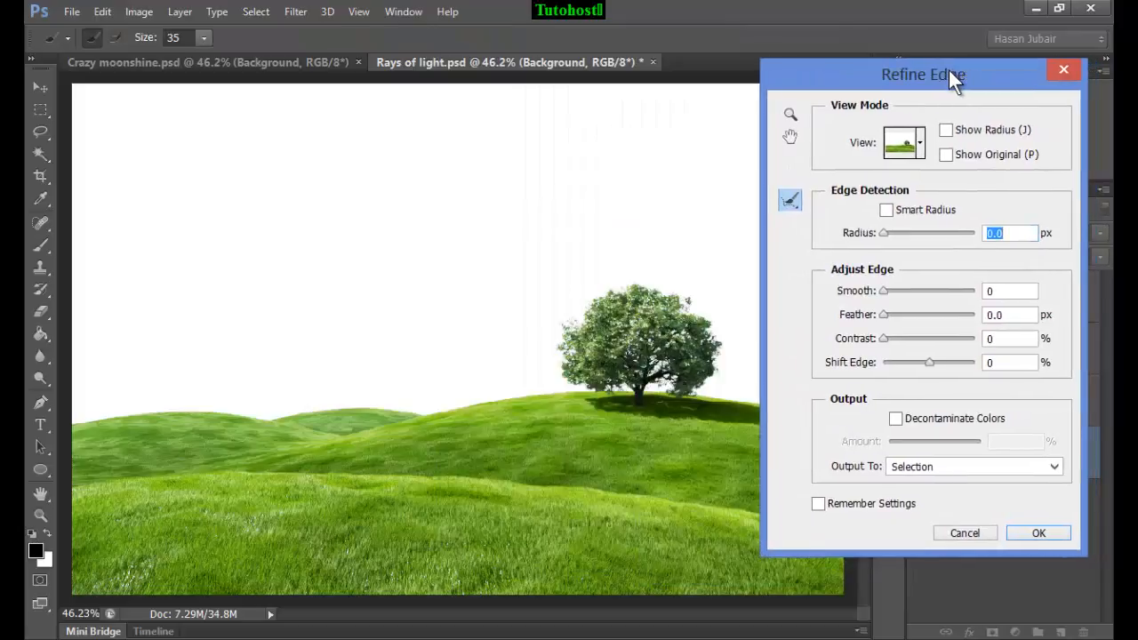
left_click(921, 146)
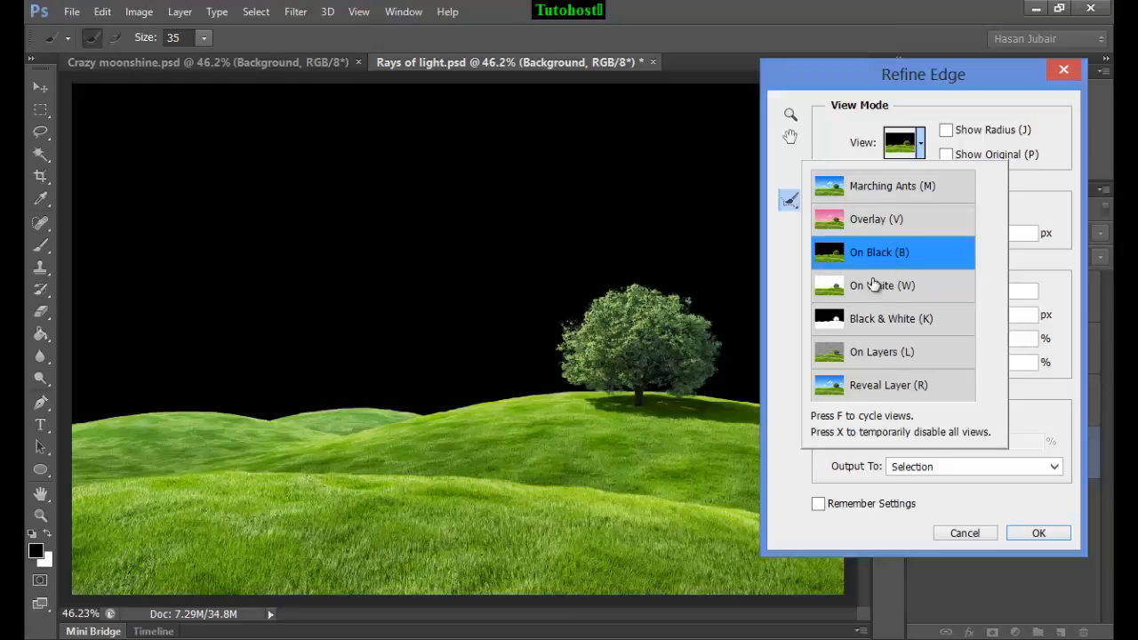
left_click(777, 249)
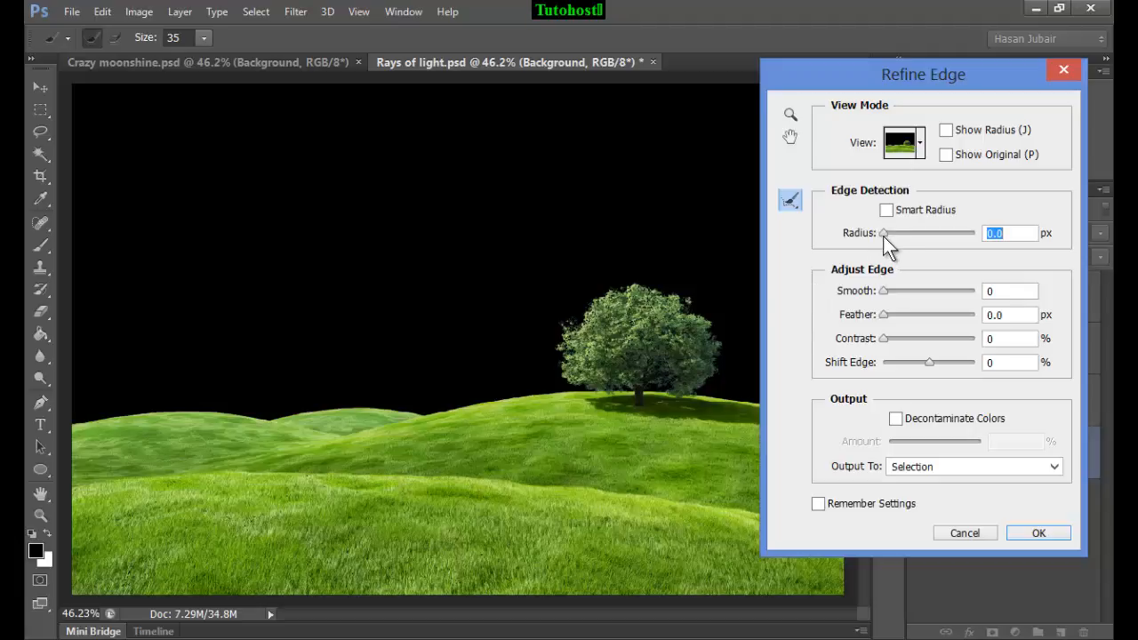
- Refine the selection edge with a 5 px radius and a -25% edge shift, and apply it to the selection
left_click_drag(881, 233, 900, 235)
type("5")
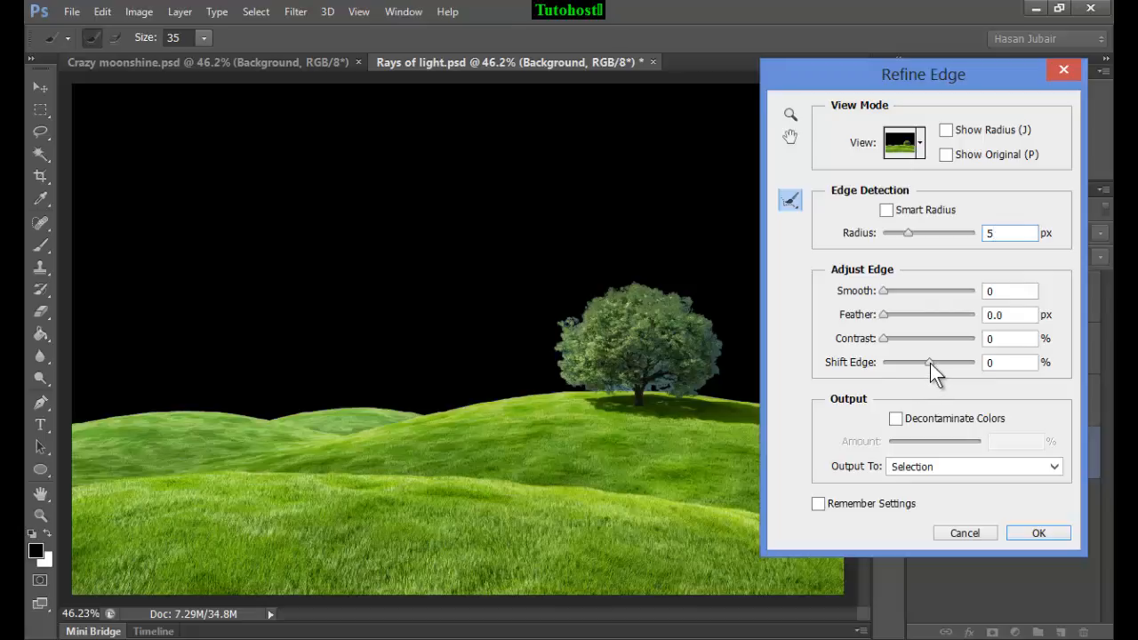
left_click_drag(930, 363, 917, 374)
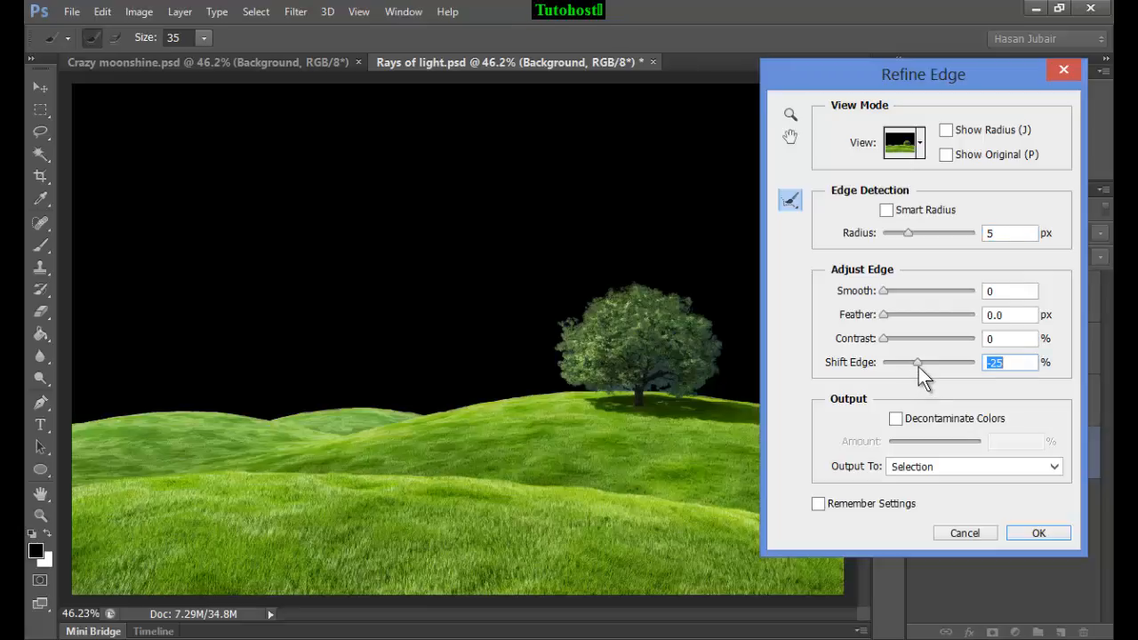
mouse_move(921, 362)
left_mouse_down()
mouse_move(911, 364)
mouse_move(962, 367)
mouse_move(917, 368)
left_mouse_up()
left_click(945, 154)
left_click(1041, 539)
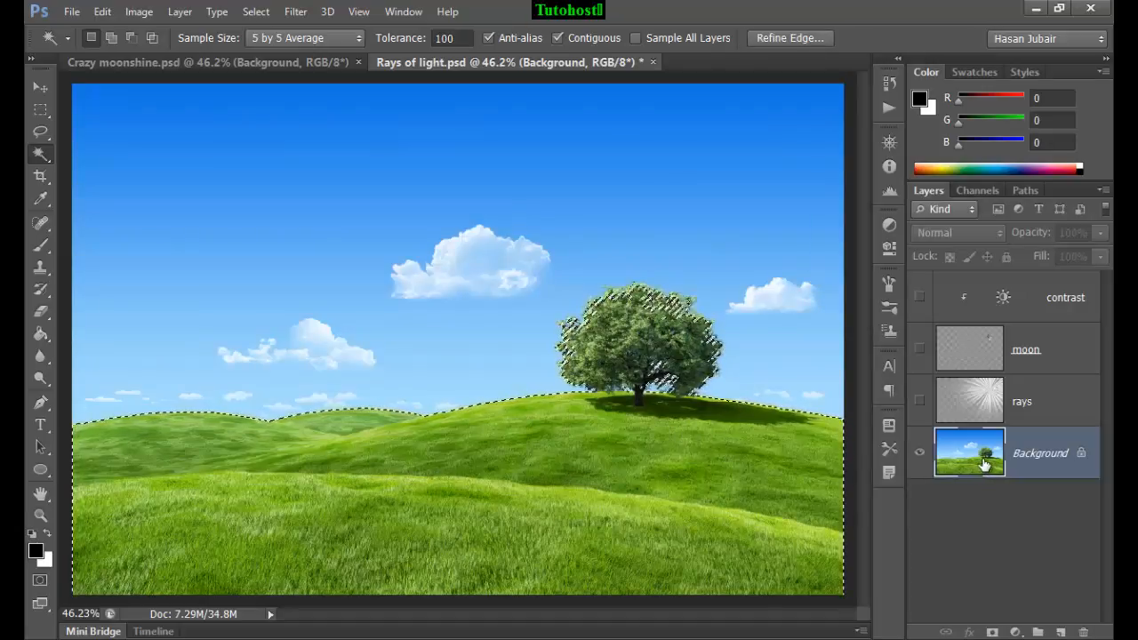
- Show all layers again and add a layer mask to the rays layer that hides the rays over the tree and hills
left_click(921, 455, "alt")
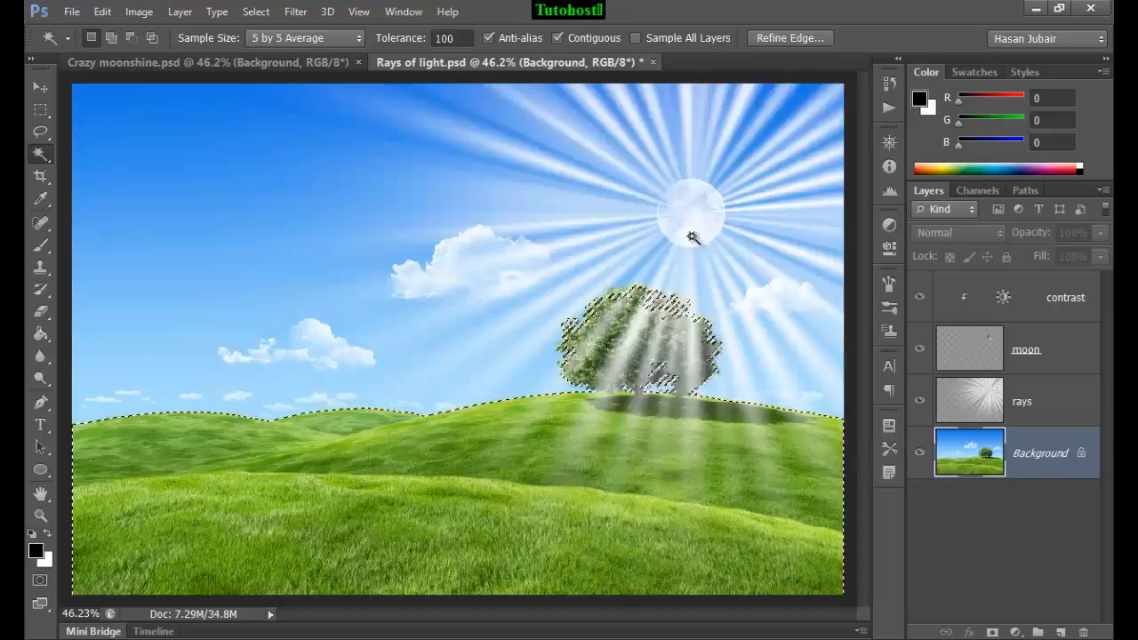
left_click(989, 409)
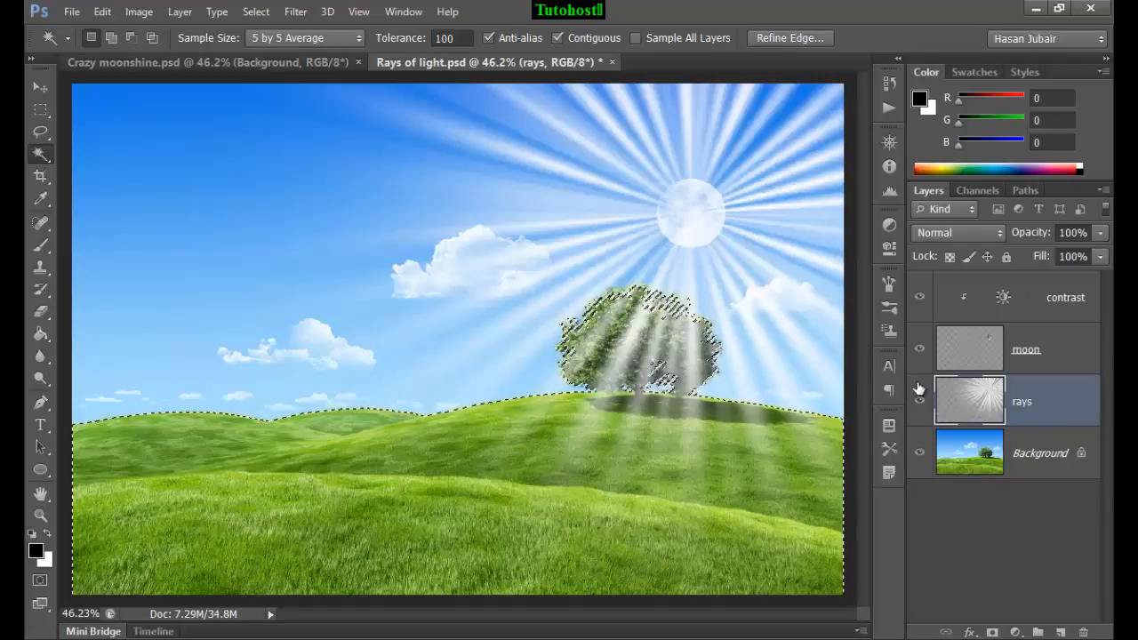
left_click(992, 632)
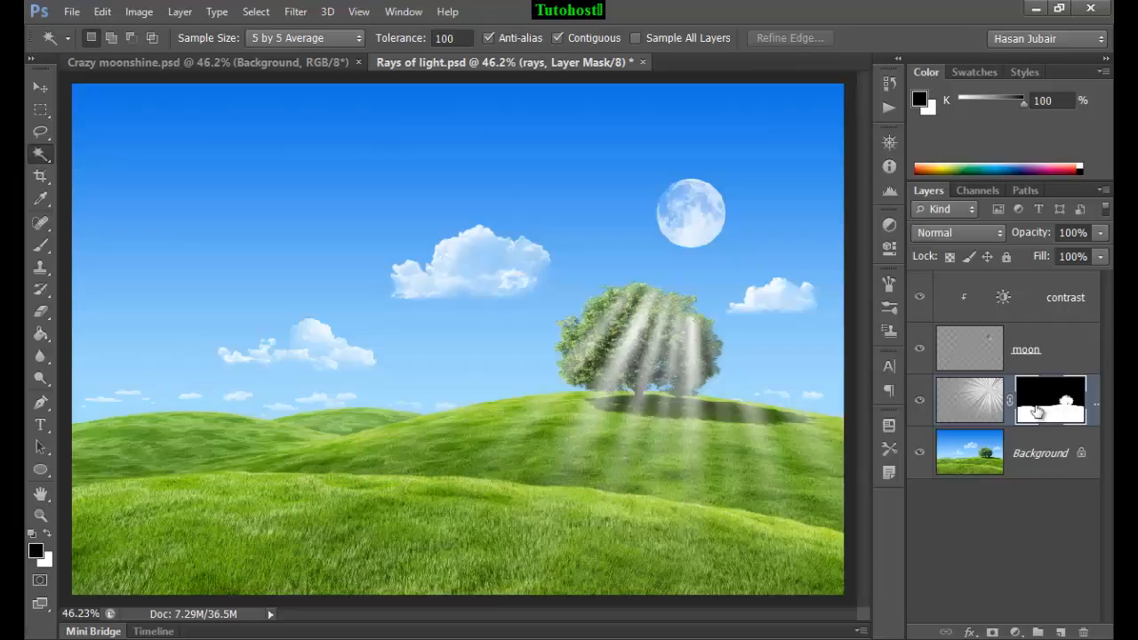
key("ctrl+z")
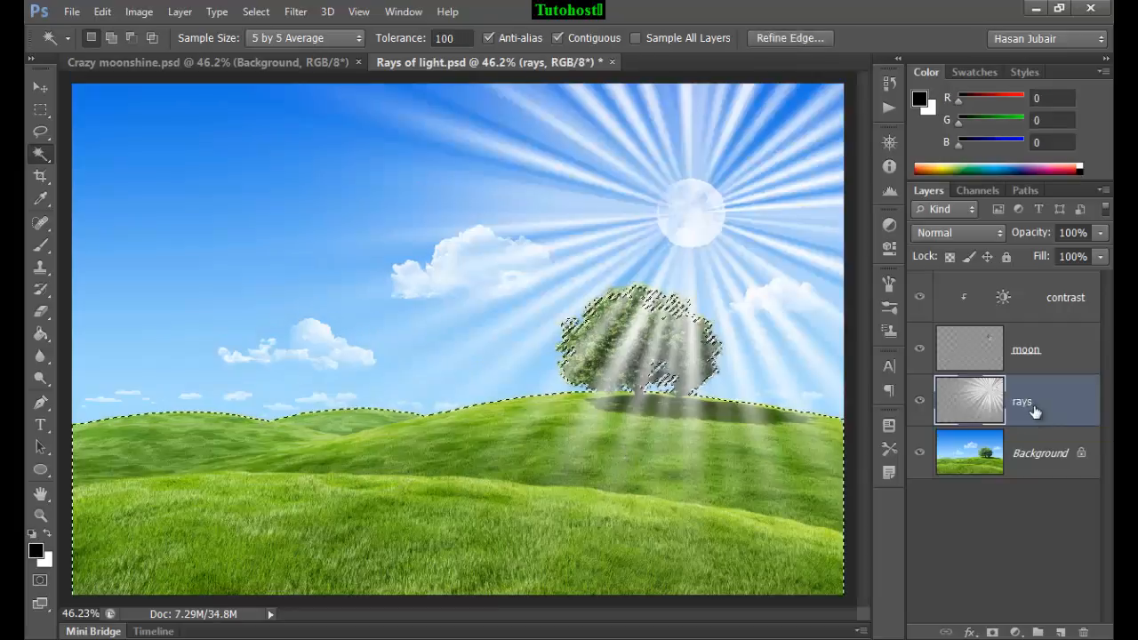
left_click(992, 632)
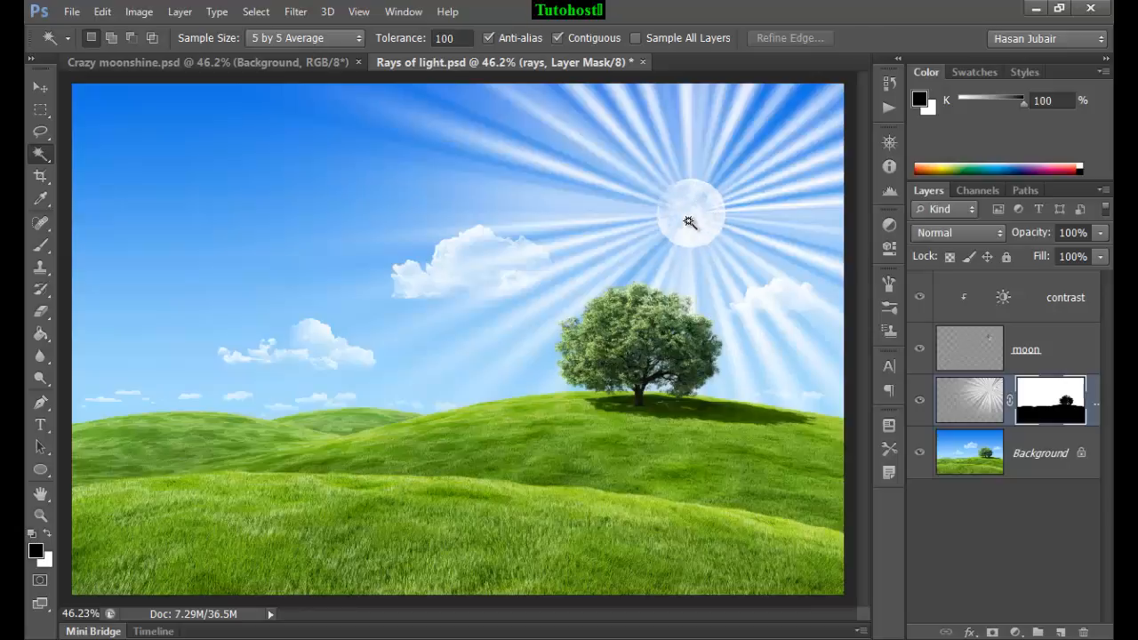
- Load the moon layer's outline as a selection, fill it with black on the rays layer mask, and deselect
left_click(980, 355, "ctrl")
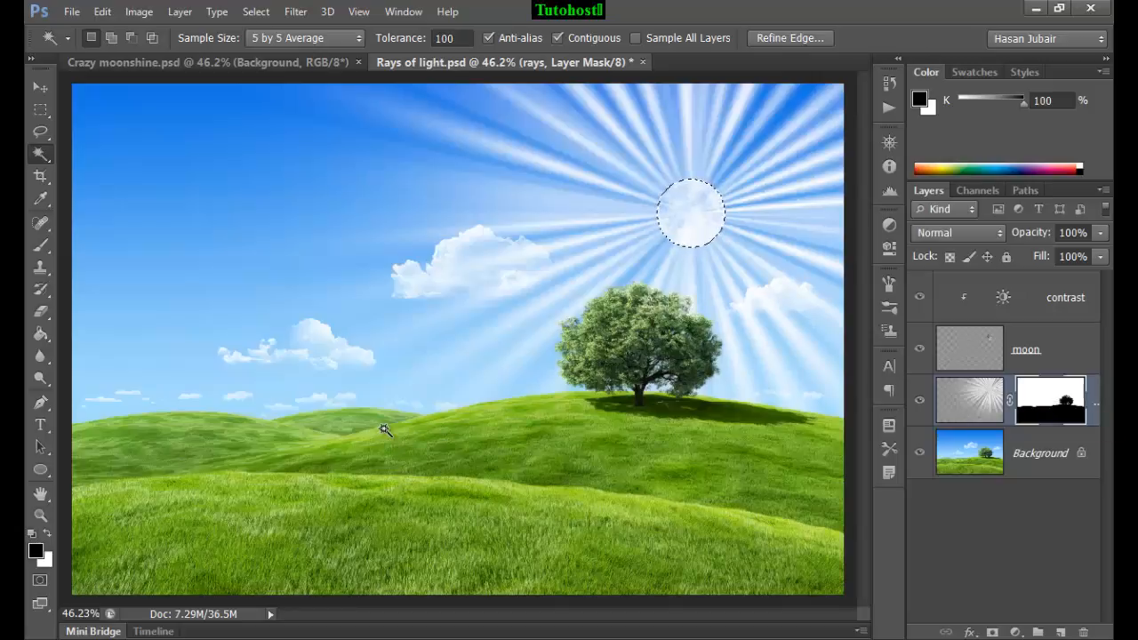
key("alt")
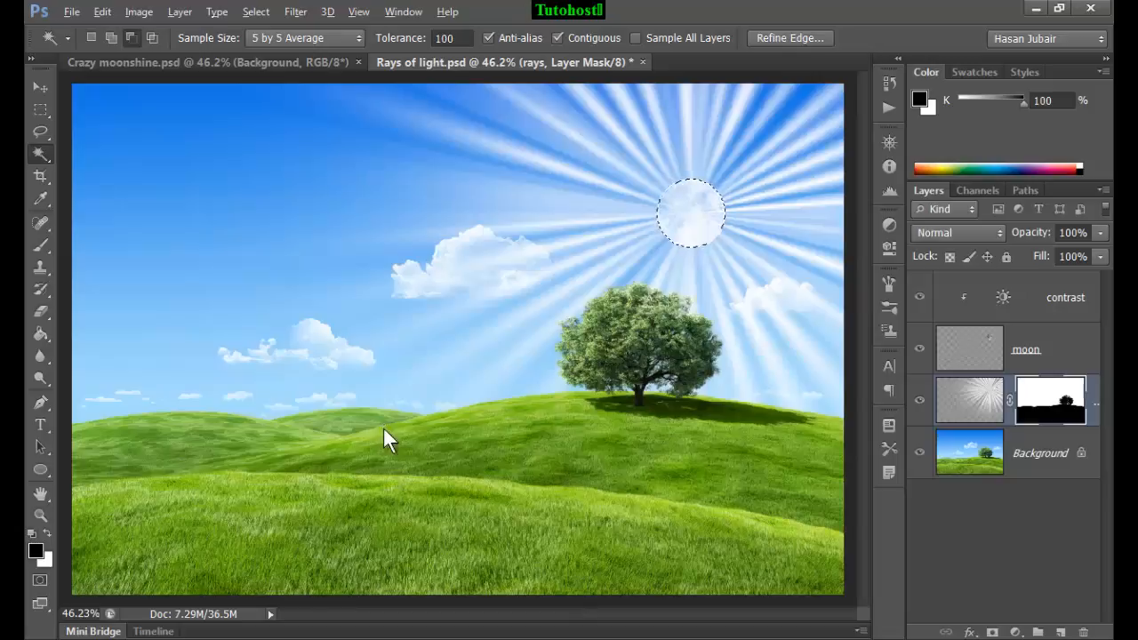
key("Delete")
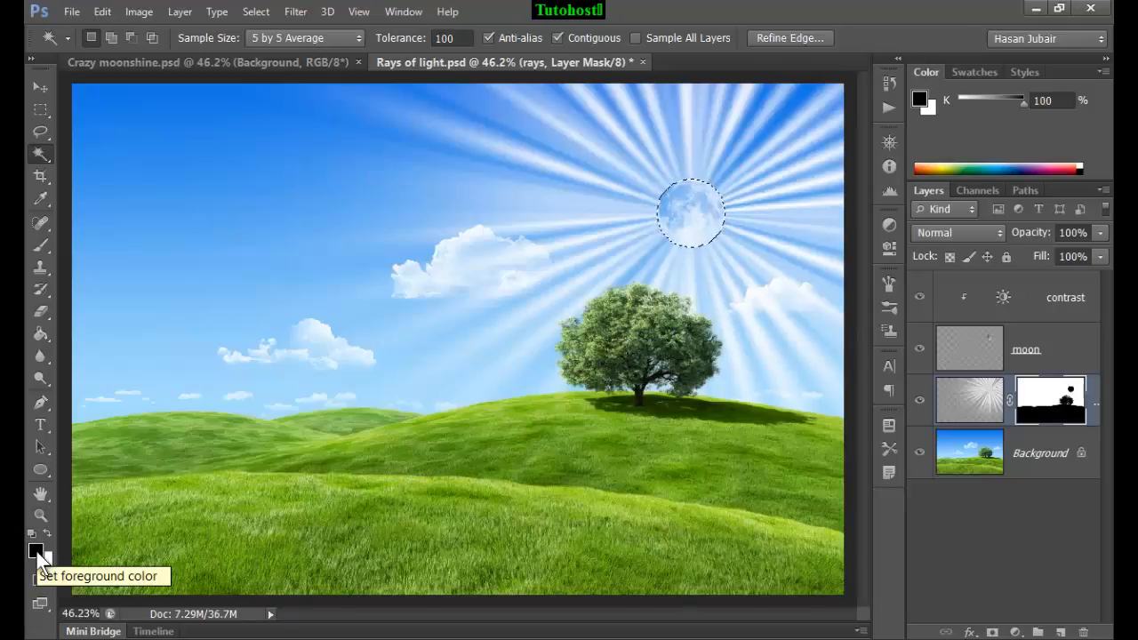
key("x")
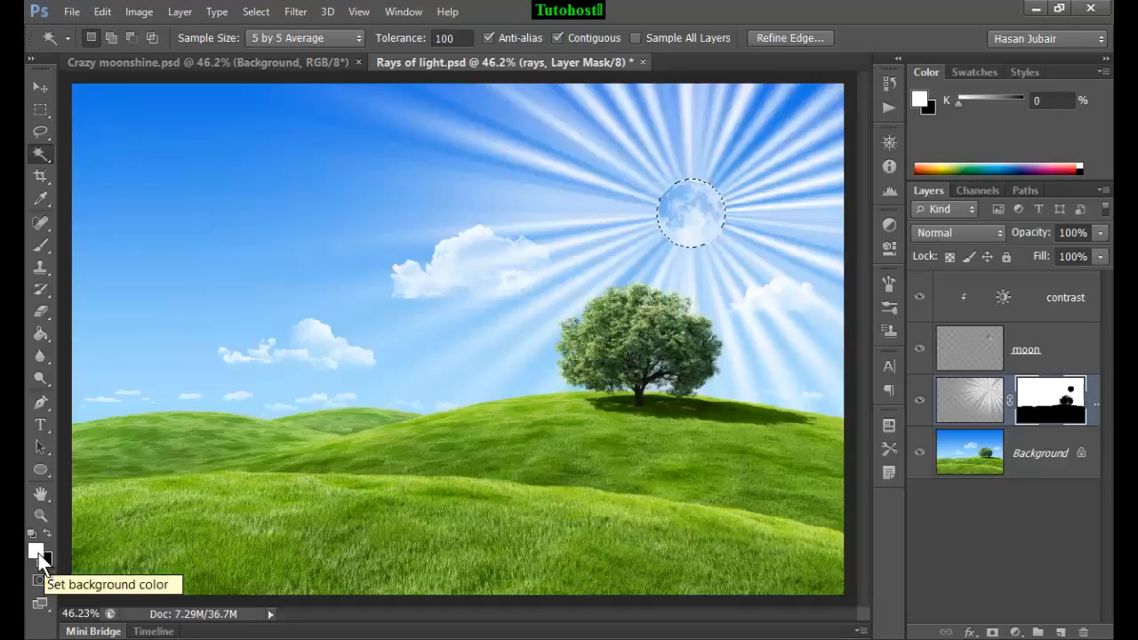
key("x")
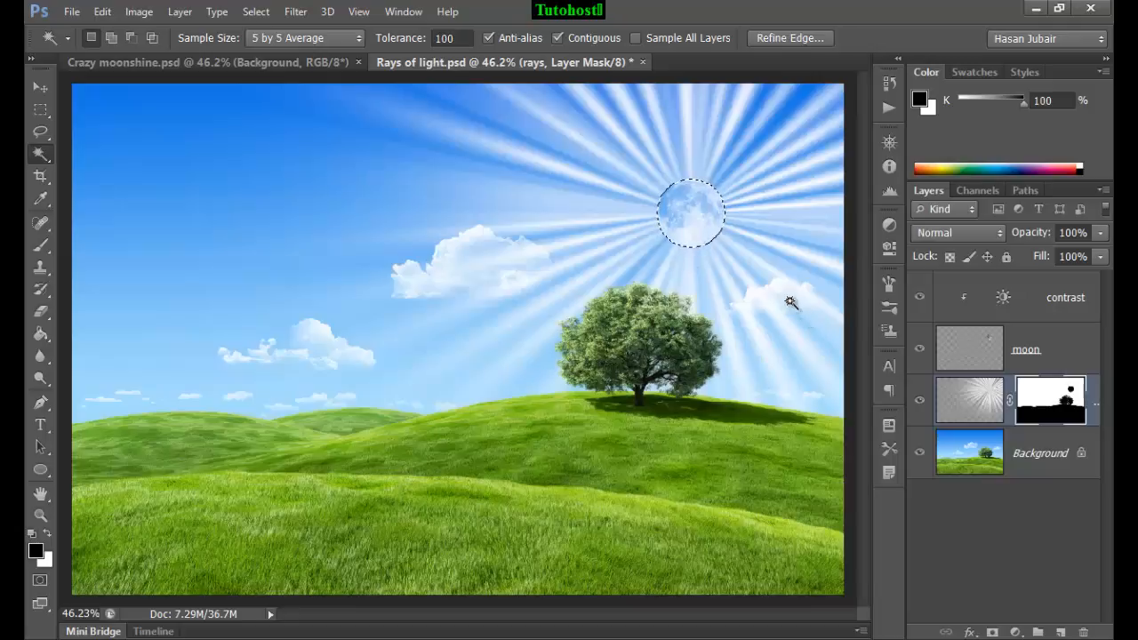
key("ctrl+d")
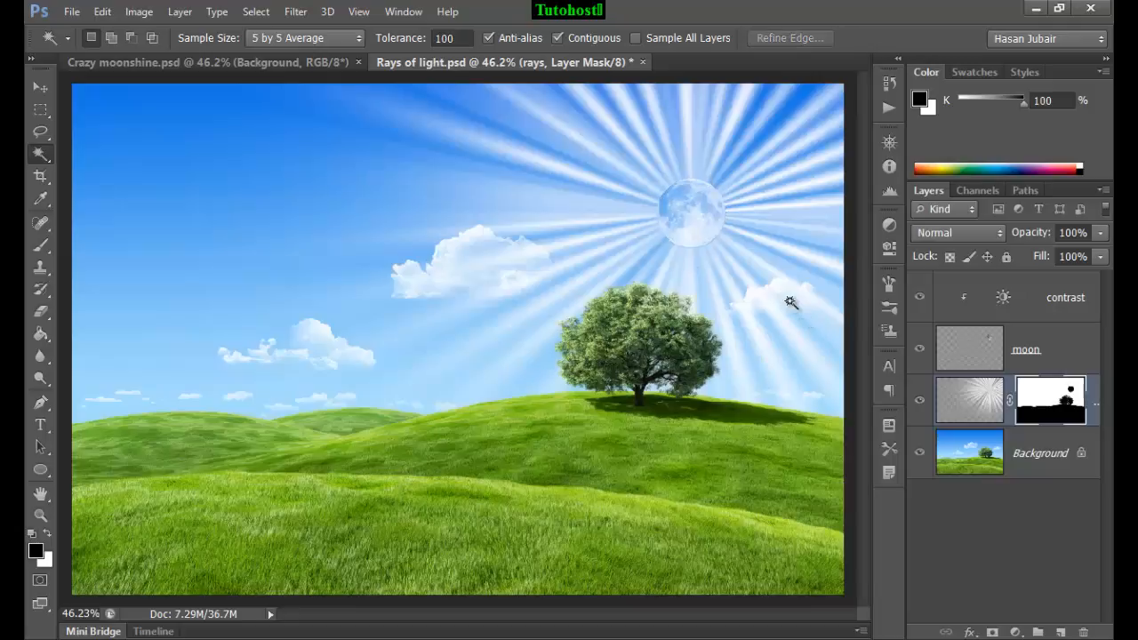